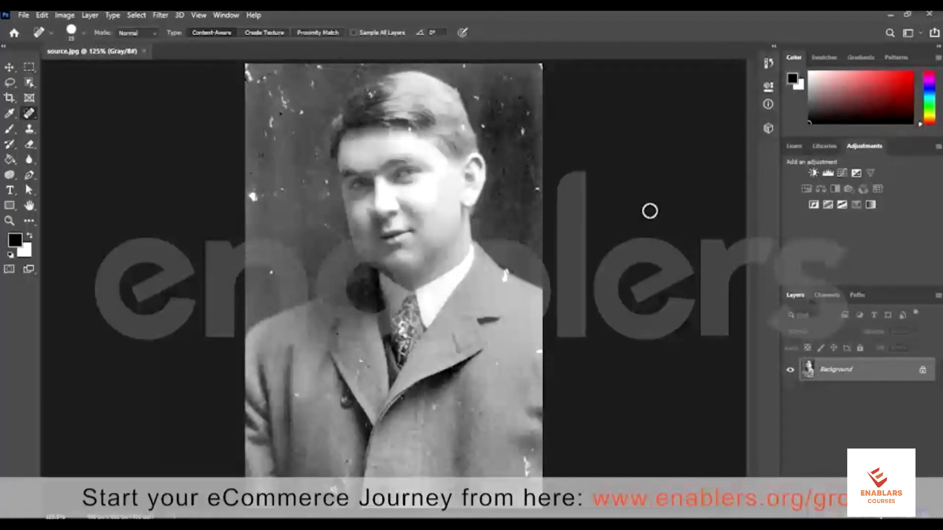
Switch to the Healing Brush tool and set its brush size to 50
{"action": "right_click", "coordinate": [32, 113]}
{"action": "left_click", "coordinate": [89, 125]}
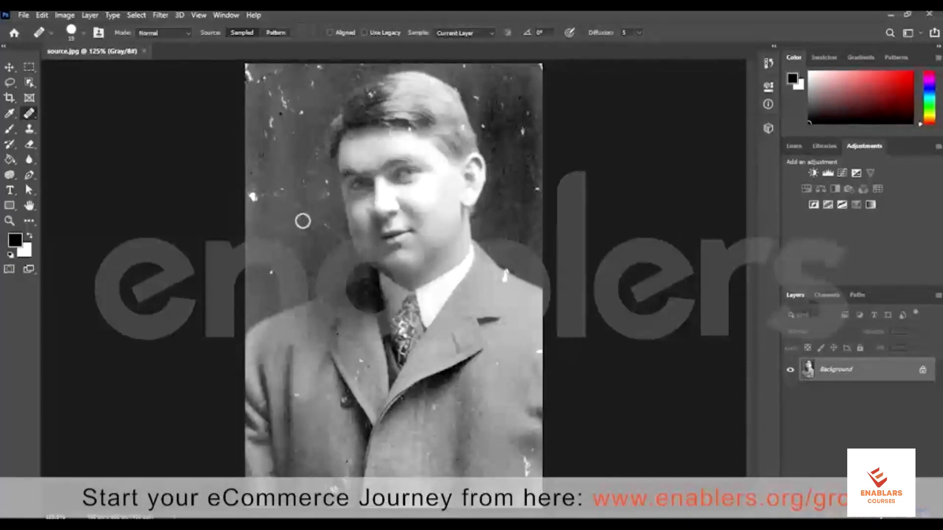
{"action": "key", "text": "bracketleft"}
{"action": "key", "text": "bracketleft"}
{"action": "key", "text": "bracketleft"}
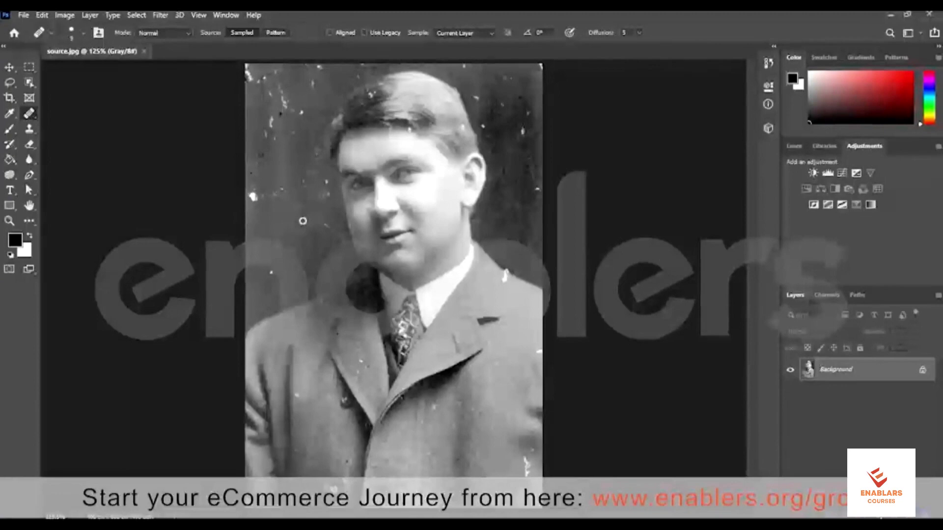
{"action": "key", "text": "bracketright"}
{"action": "key", "text": "bracketright"}
{"action": "key", "text": "bracketright"}
{"action": "key", "text": "bracketright"}
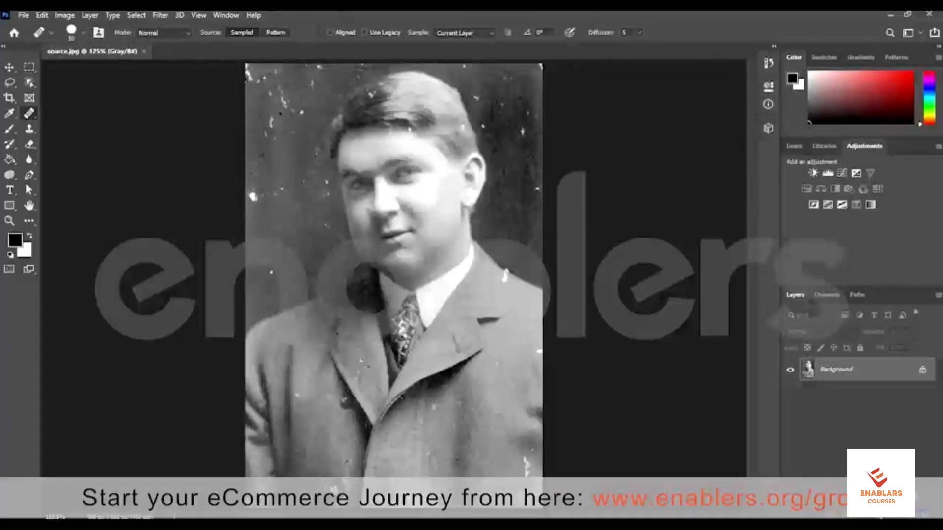
Add an empty layer above the Background layer and delete it again
{"action": "key", "text": "ctrl+shift+alt+n"}
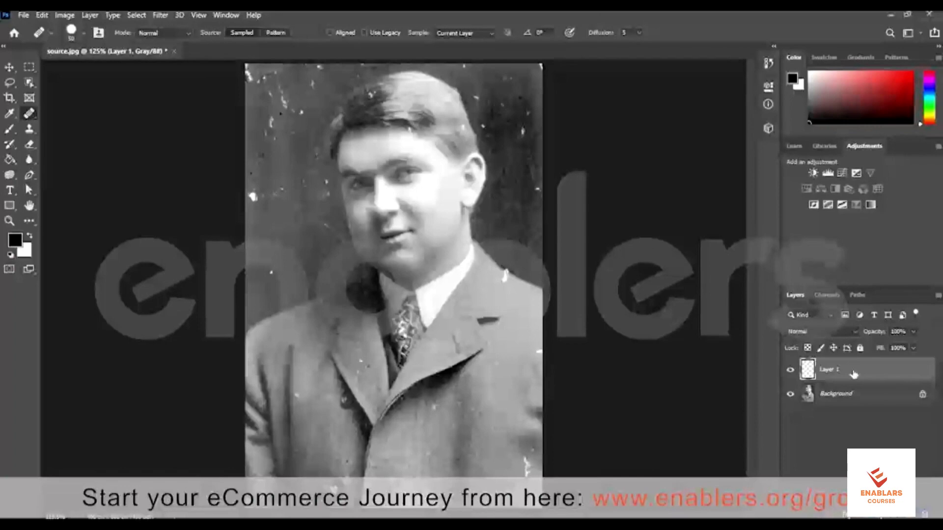
{"action": "left_click_drag", "start_coordinate": [853, 374], "coordinate": [924, 514]}
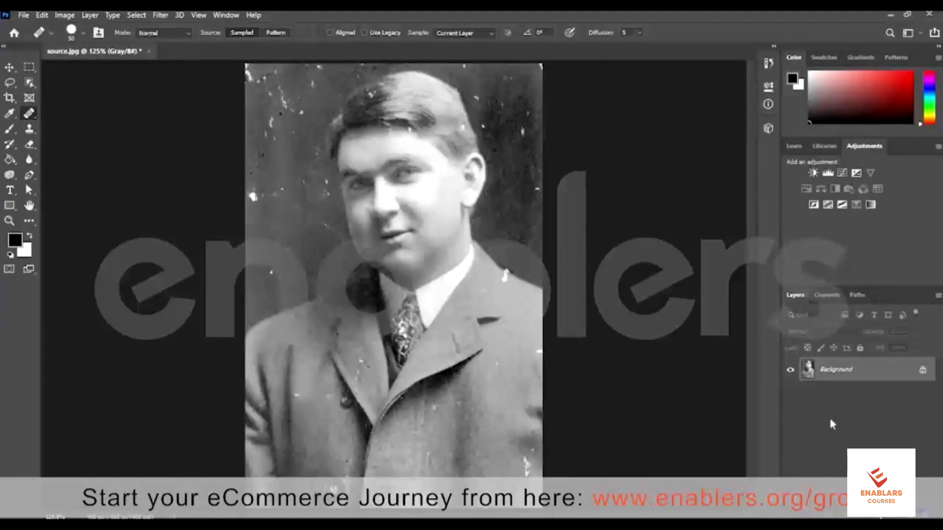
Duplicate the Background layer and heal the scratches in the backdrop left of the man with a size 30 Healing Brush
{"action": "key", "text": "ctrl+j"}
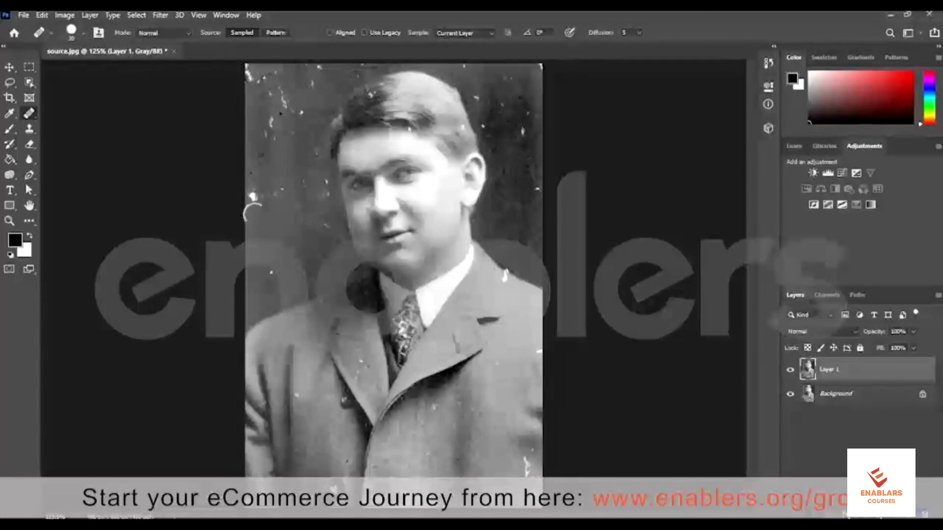
{"action": "left_click", "coordinate": [254, 199]}
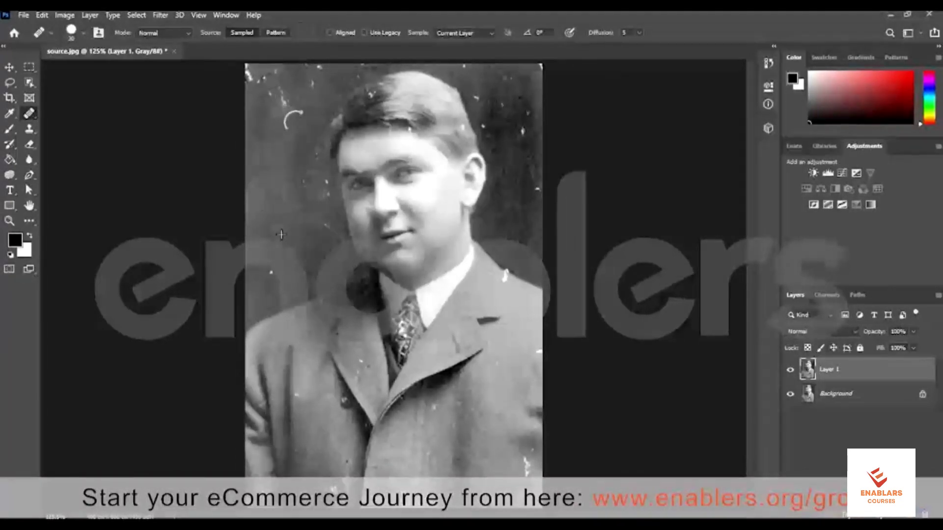
{"action": "left_click_drag", "start_coordinate": [283, 94], "coordinate": [283, 109]}
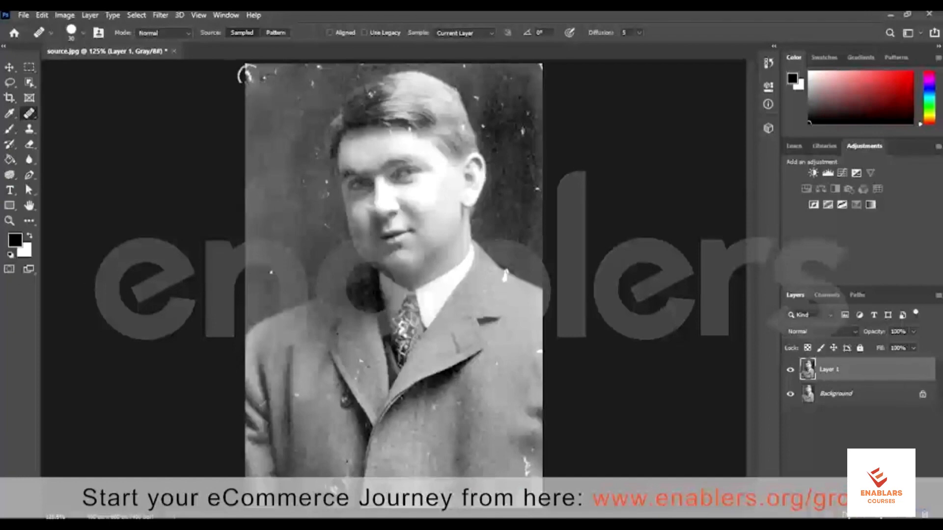
{"action": "left_click", "coordinate": [261, 79]}
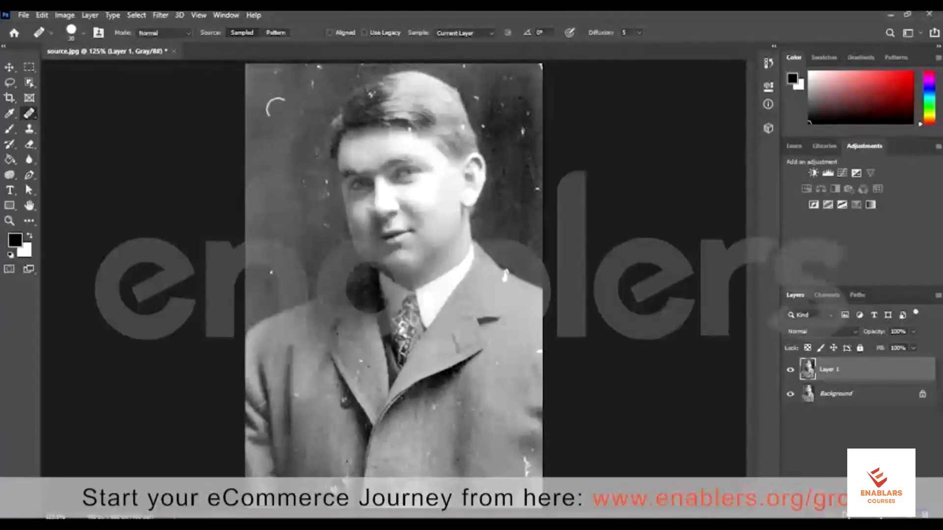
{"action": "mouse_move", "coordinate": [276, 107]}
{"action": "left_mouse_down"}
{"action": "mouse_move", "coordinate": [310, 64]}
{"action": "mouse_move", "coordinate": [281, 95]}
{"action": "mouse_move", "coordinate": [314, 73]}
{"action": "mouse_move", "coordinate": [296, 101]}
{"action": "mouse_move", "coordinate": [356, 69]}
{"action": "mouse_move", "coordinate": [330, 81]}
{"action": "mouse_move", "coordinate": [354, 59]}
{"action": "left_mouse_up"}
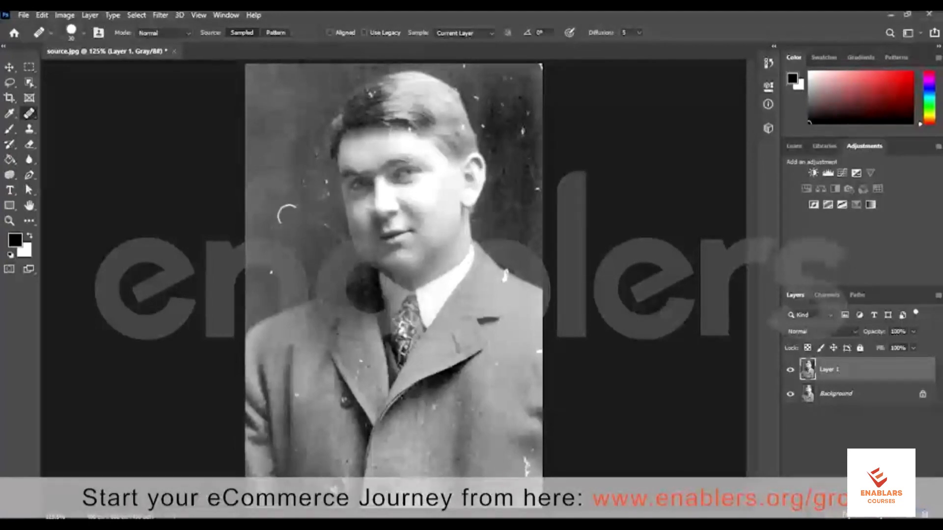
{"action": "mouse_move", "coordinate": [287, 215]}
{"action": "left_mouse_down"}
{"action": "mouse_move", "coordinate": [285, 259]}
{"action": "mouse_move", "coordinate": [258, 271]}
{"action": "mouse_move", "coordinate": [284, 277]}
{"action": "mouse_move", "coordinate": [314, 223]}
{"action": "mouse_move", "coordinate": [297, 175]}
{"action": "mouse_move", "coordinate": [312, 226]}
{"action": "mouse_move", "coordinate": [282, 197]}
{"action": "mouse_move", "coordinate": [301, 215]}
{"action": "mouse_move", "coordinate": [318, 182]}
{"action": "mouse_move", "coordinate": [318, 197]}
{"action": "mouse_move", "coordinate": [292, 133]}
{"action": "mouse_move", "coordinate": [289, 165]}
{"action": "mouse_move", "coordinate": [304, 172]}
{"action": "mouse_move", "coordinate": [306, 157]}
{"action": "mouse_move", "coordinate": [268, 144]}
{"action": "mouse_move", "coordinate": [275, 185]}
{"action": "mouse_move", "coordinate": [297, 120]}
{"action": "mouse_move", "coordinate": [269, 185]}
{"action": "left_mouse_up"}
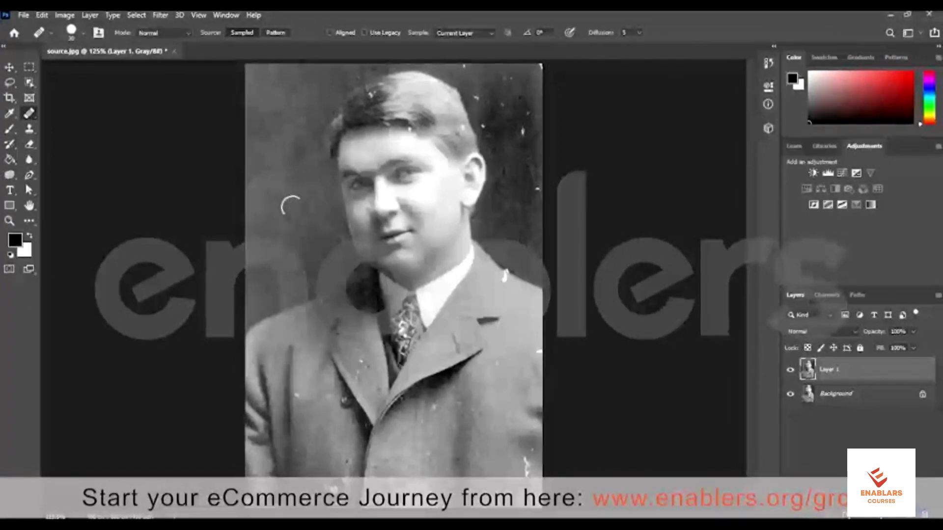
Retouch spots in the dark backdrop beside and above the man's ear with the Healing Brush
{"action": "left_click", "coordinate": [496, 161]}
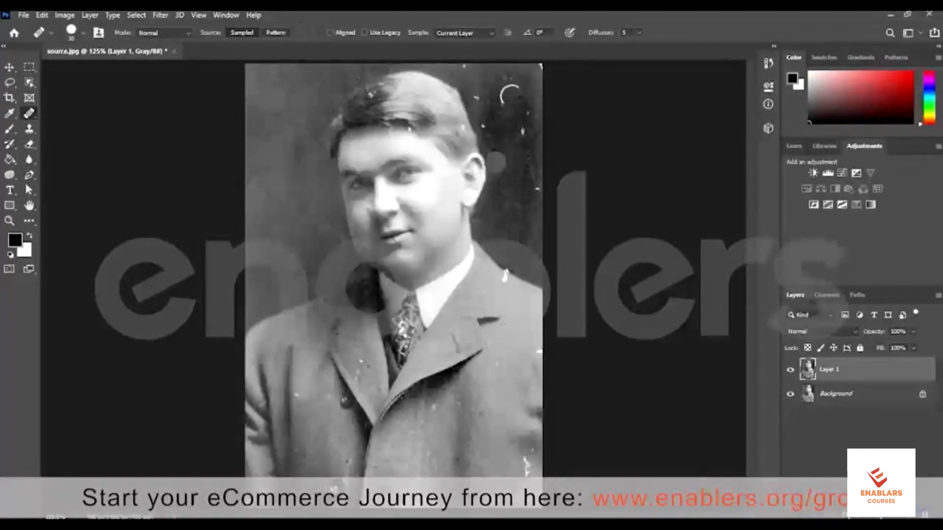
{"action": "left_click", "coordinate": [511, 95]}
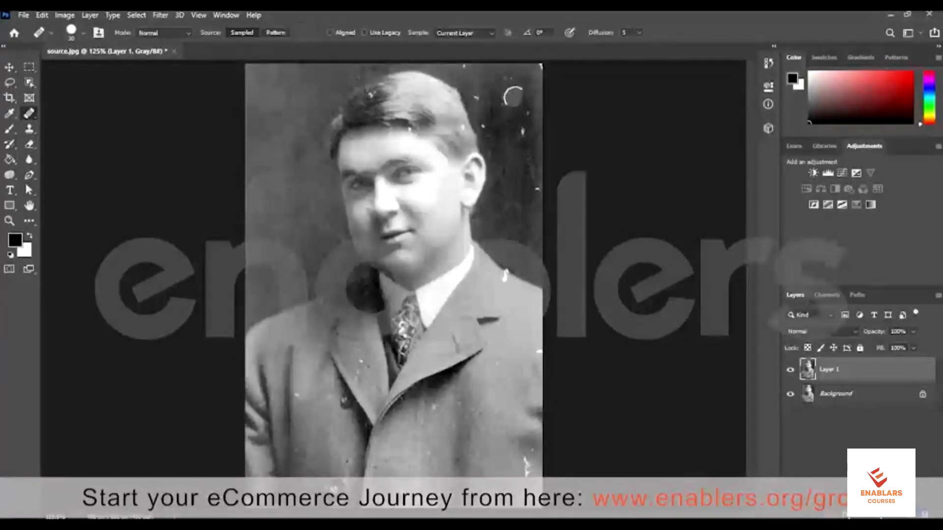
{"action": "left_click", "coordinate": [514, 170]}
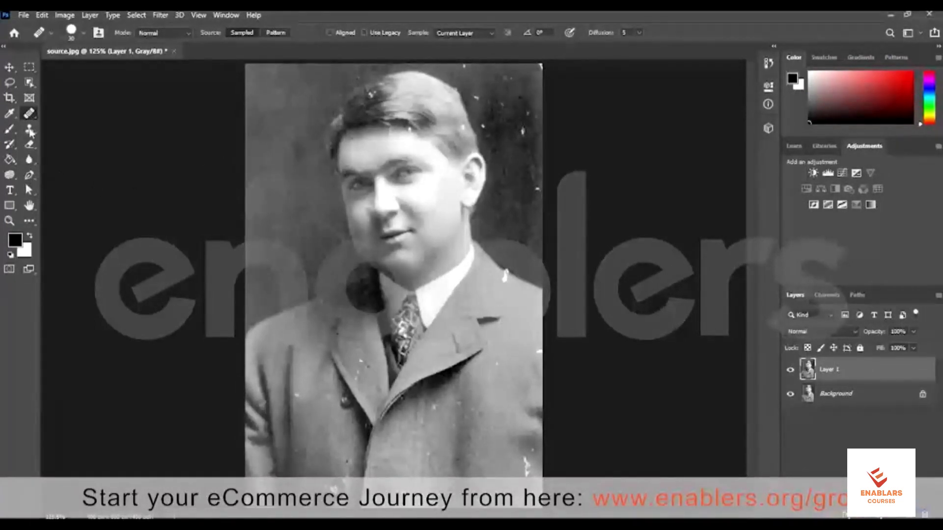
Use the Spot Healing Brush at size 25 to remove specks from the backdrop right of and above the man's head
{"action": "right_click", "coordinate": [29, 113]}
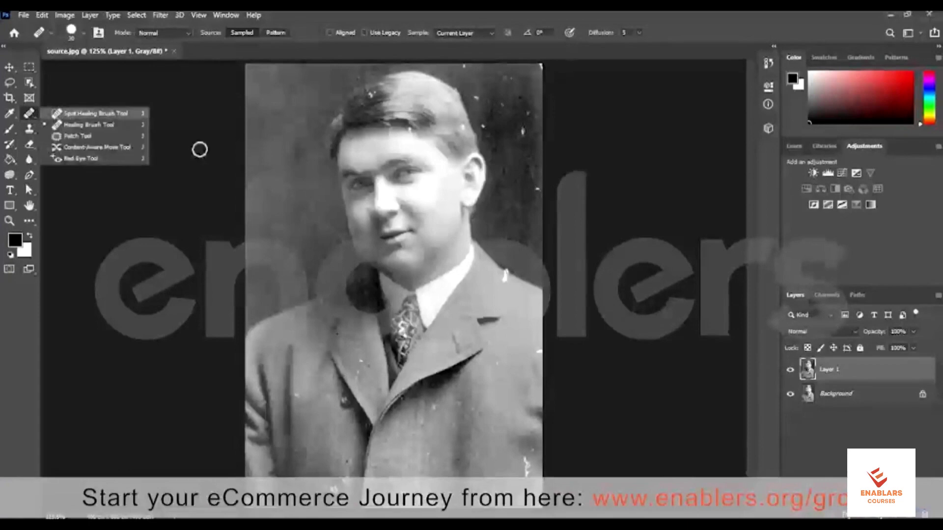
{"action": "key", "text": "shift+j"}
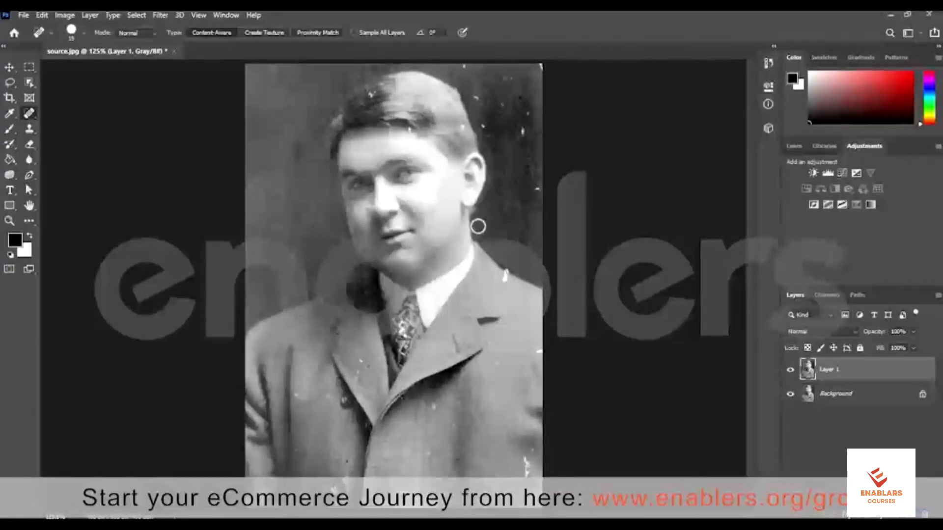
{"action": "key", "text": "bracketright"}
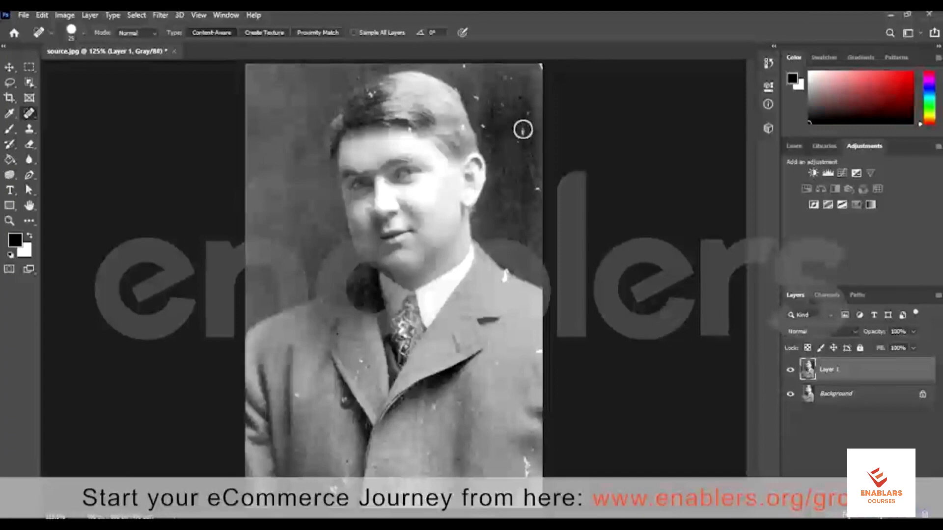
{"action": "left_click", "coordinate": [526, 127]}
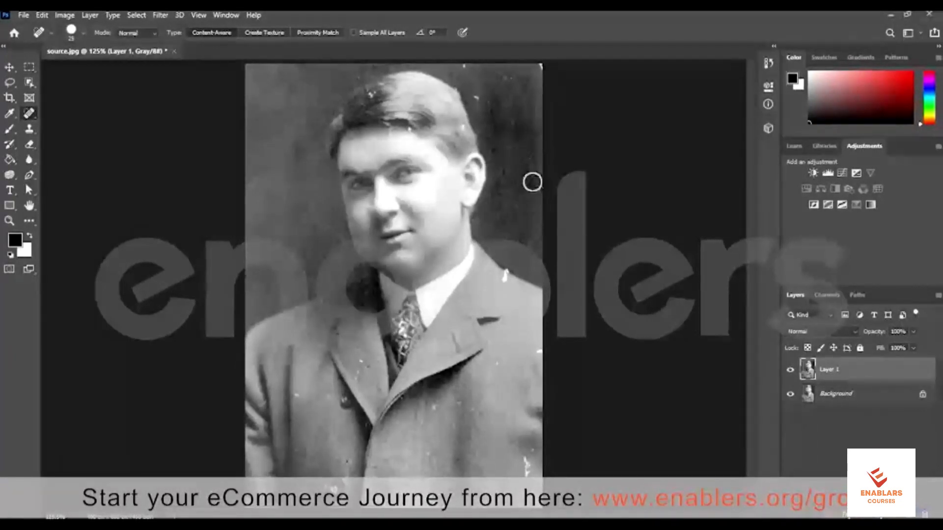
{"action": "left_click", "coordinate": [519, 234]}
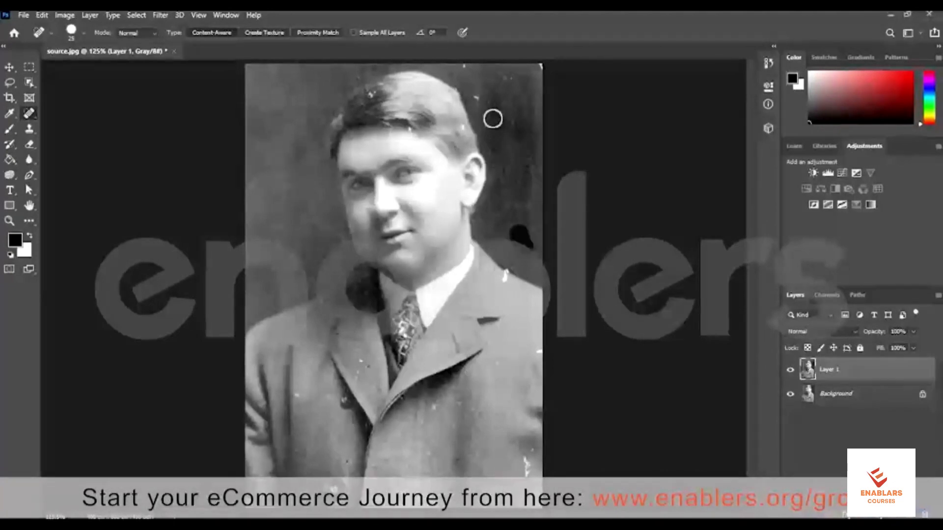
{"action": "mouse_move", "coordinate": [490, 110]}
{"action": "left_mouse_down"}
{"action": "mouse_move", "coordinate": [470, 73]}
{"action": "mouse_move", "coordinate": [514, 101]}
{"action": "mouse_move", "coordinate": [525, 96]}
{"action": "mouse_move", "coordinate": [509, 107]}
{"action": "left_mouse_up"}
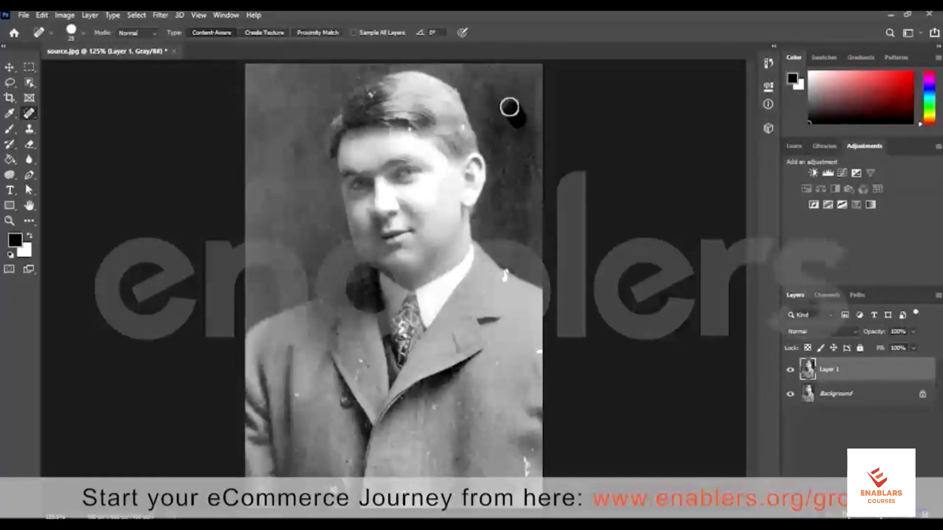
{"action": "left_click", "coordinate": [350, 74]}
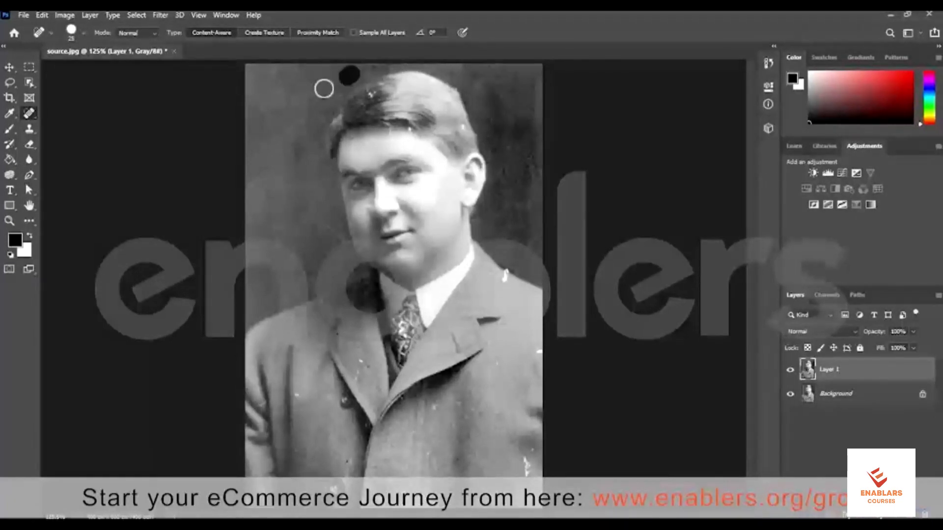
{"action": "left_click_drag", "start_coordinate": [345, 78], "coordinate": [318, 89]}
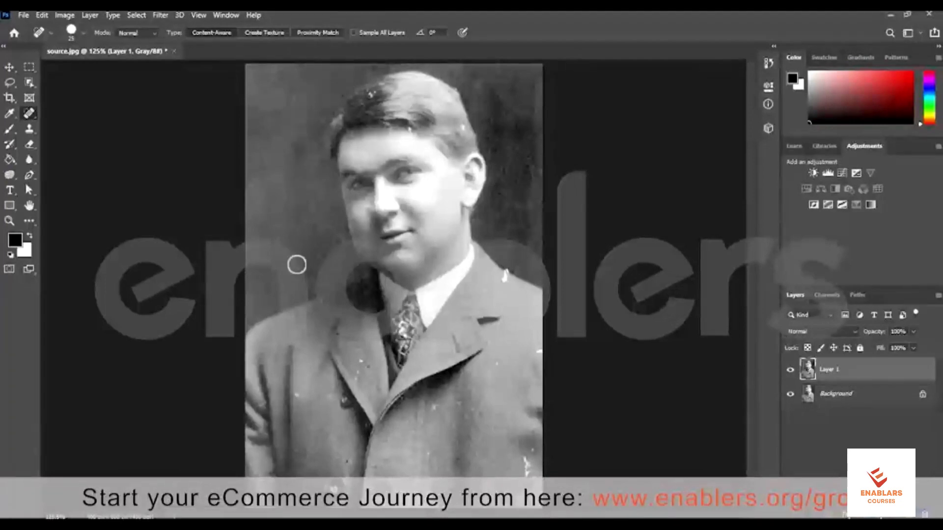
Remove the white specks from the front and outer edge of the man's coat with the Spot Healing Brush
{"action": "mouse_move", "coordinate": [297, 389]}
{"action": "left_mouse_down"}
{"action": "mouse_move", "coordinate": [298, 418]}
{"action": "mouse_move", "coordinate": [331, 416]}
{"action": "left_mouse_up"}
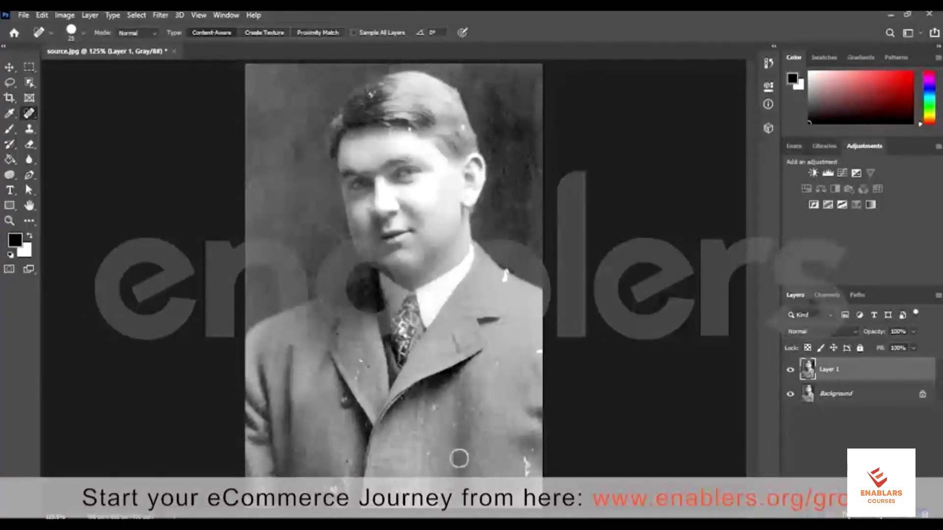
{"action": "left_click", "coordinate": [438, 420]}
{"action": "left_click", "coordinate": [429, 469]}
{"action": "left_click", "coordinate": [528, 464]}
{"action": "left_click", "coordinate": [530, 462]}
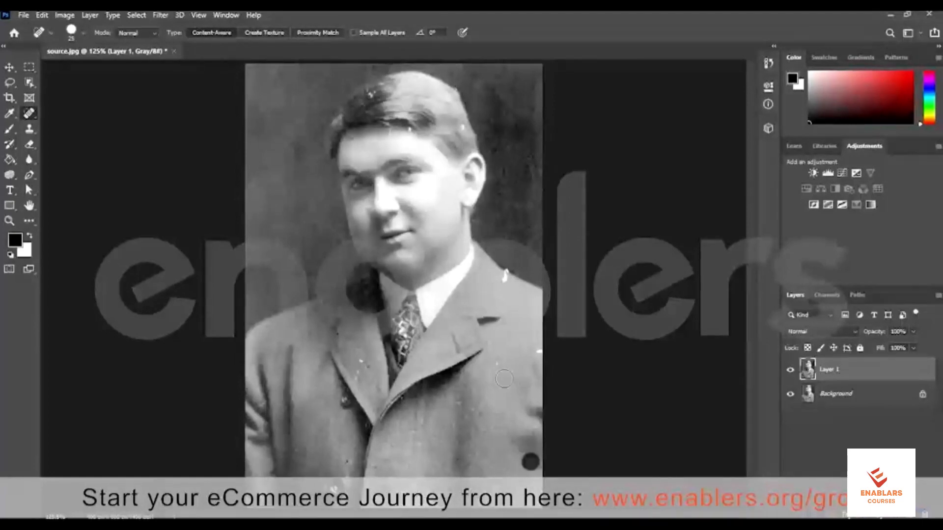
{"action": "left_click", "coordinate": [497, 364]}
{"action": "left_click", "coordinate": [539, 352]}
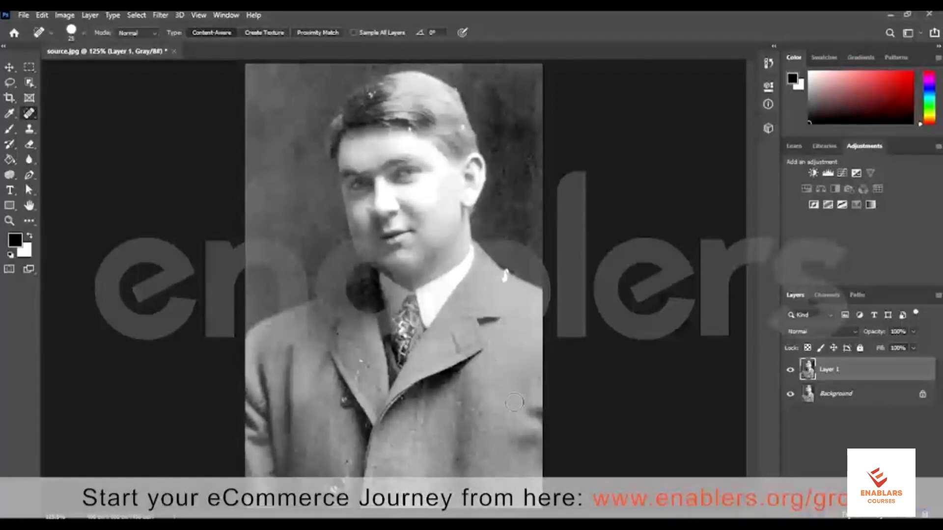
Heal the scratches on the coat's left lapel and the white mark on the right shoulder
{"action": "left_click", "coordinate": [363, 366]}
{"action": "left_click", "coordinate": [360, 372]}
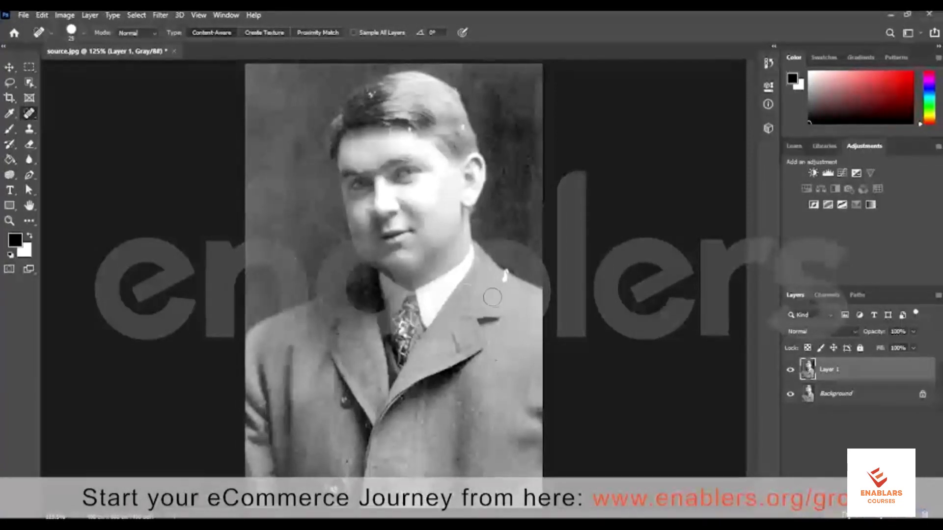
{"action": "left_click", "coordinate": [501, 287]}
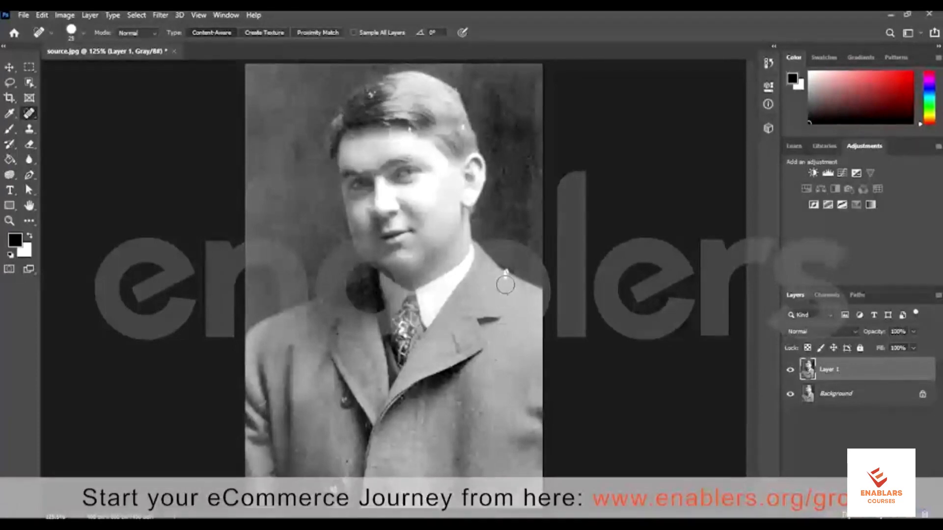
{"action": "left_click", "coordinate": [505, 287]}
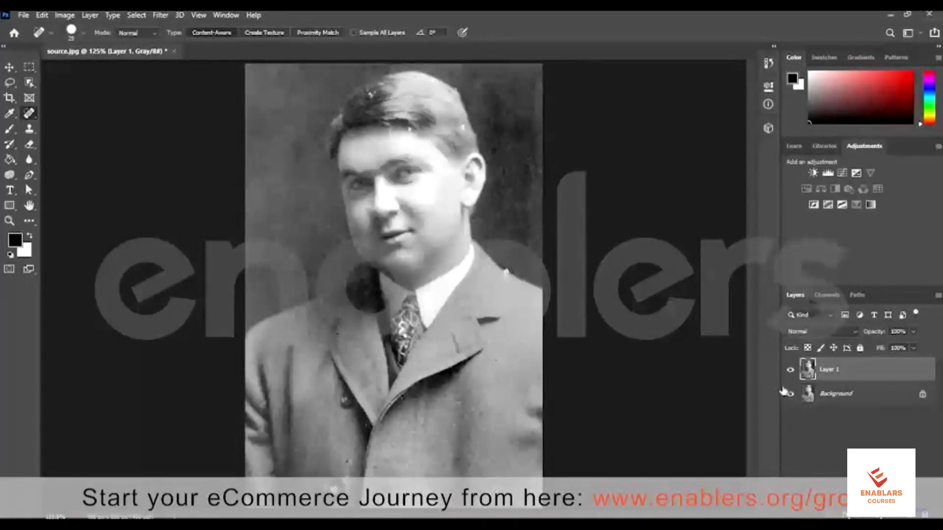
Hide and show Layer 1 to compare the retouched portrait with the original
{"action": "left_click", "coordinate": [790, 371]}
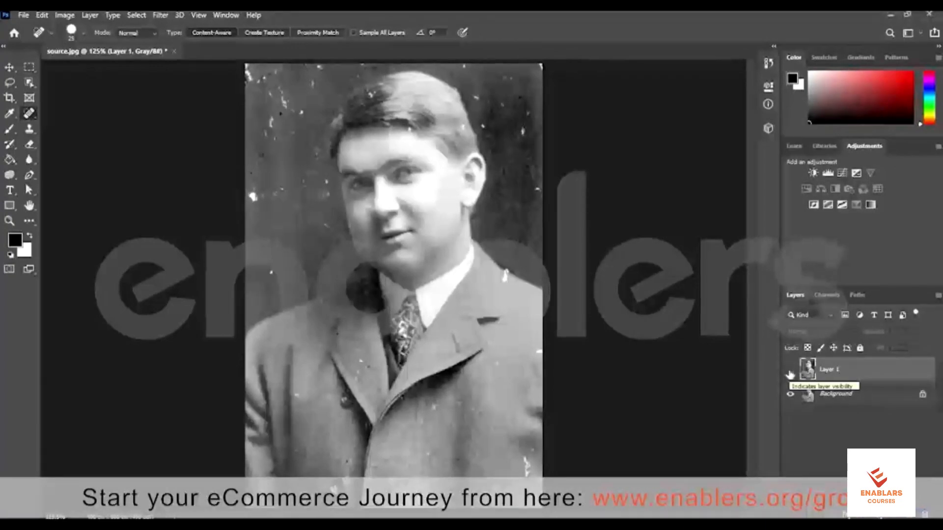
{"action": "left_click", "coordinate": [789, 373]}
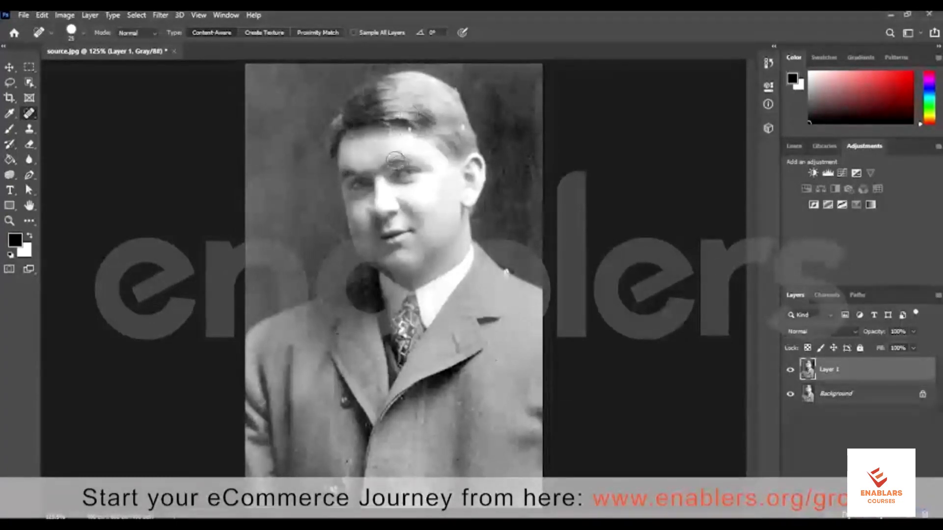
Heal the small marks on the man's forehead, hairline and around the eye with the Spot Healing Brush
{"action": "left_click", "coordinate": [412, 135]}
{"action": "left_click", "coordinate": [430, 161]}
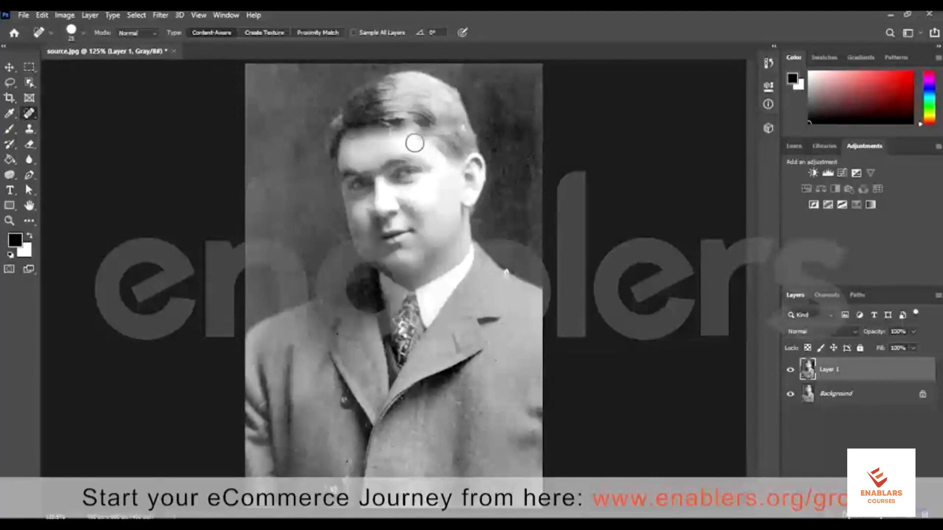
{"action": "left_click", "coordinate": [411, 137]}
{"action": "left_click", "coordinate": [406, 135]}
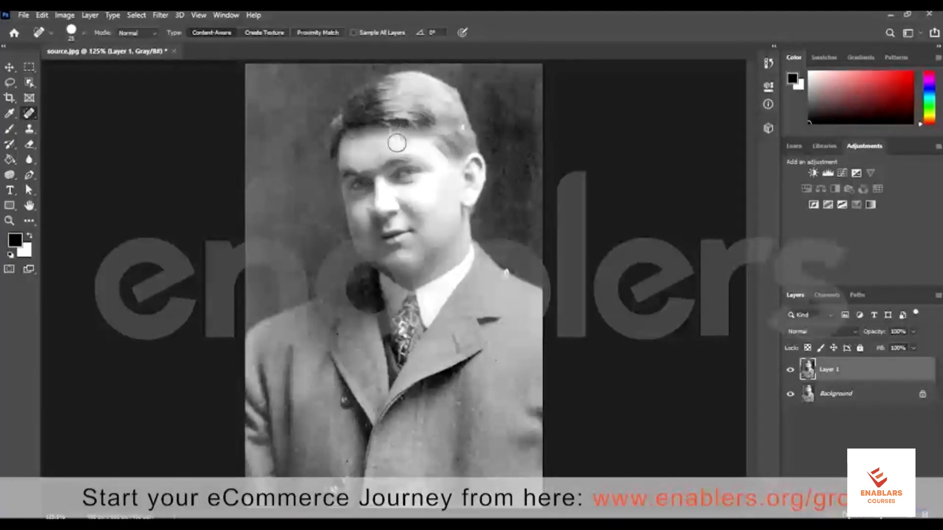
{"action": "left_click_drag", "start_coordinate": [403, 171], "coordinate": [422, 179]}
{"action": "left_click", "coordinate": [385, 153]}
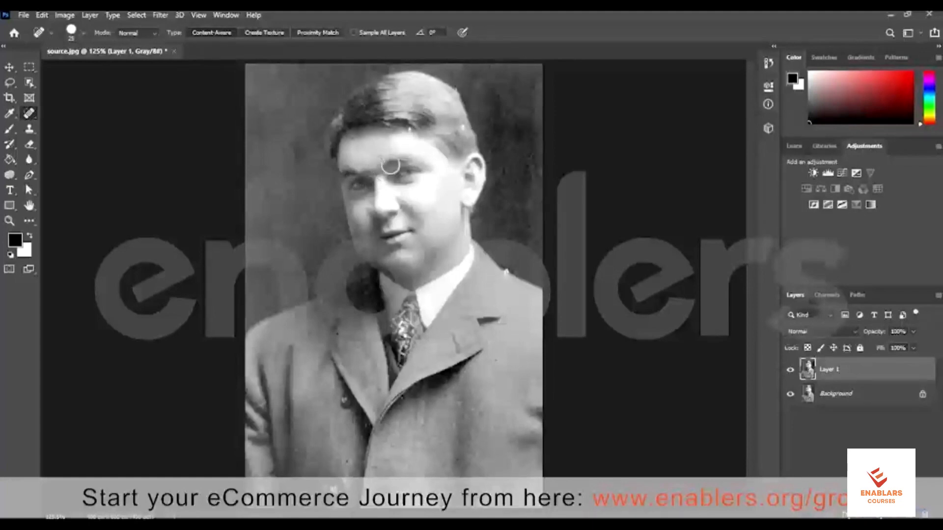
{"action": "left_click", "coordinate": [359, 143]}
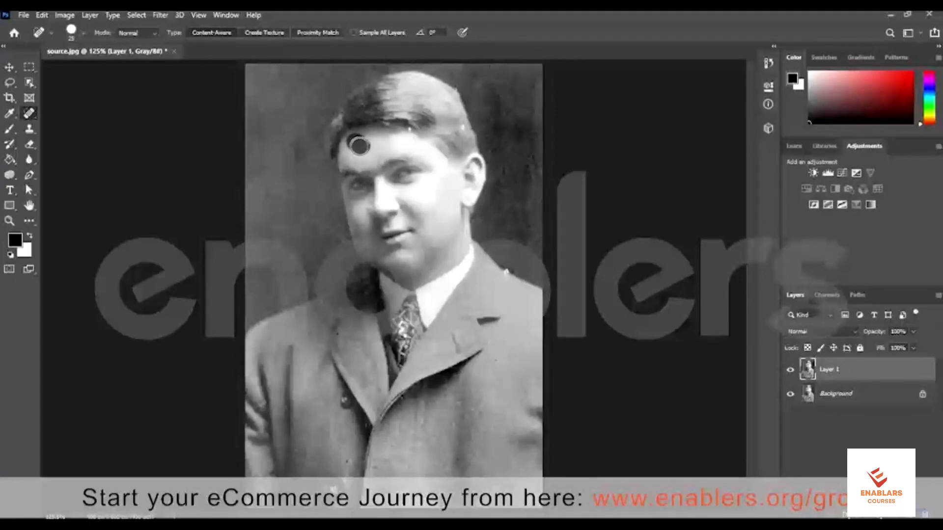
{"action": "left_click", "coordinate": [360, 145]}
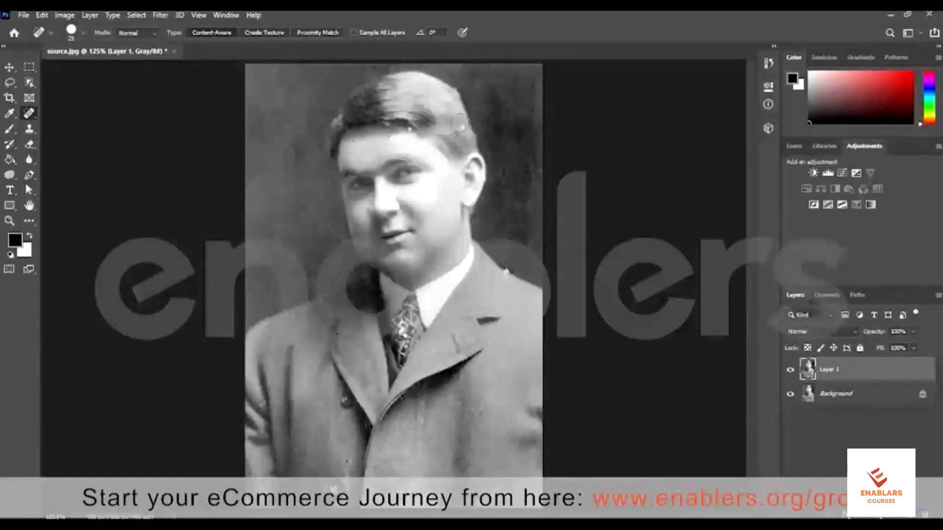
Remove the white mark in the hair above the ear with the Healing Brush at size 10, sampling clean hair just above it
{"action": "left_click", "coordinate": [462, 118]}
{"action": "right_click", "coordinate": [31, 118]}
{"action": "left_click", "coordinate": [64, 122]}
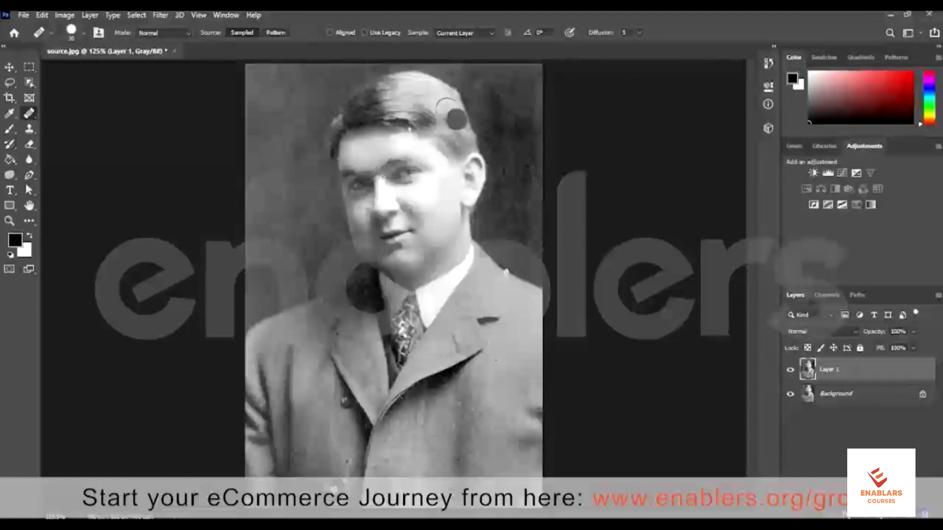
{"action": "left_click", "coordinate": [456, 111], "text": "alt"}
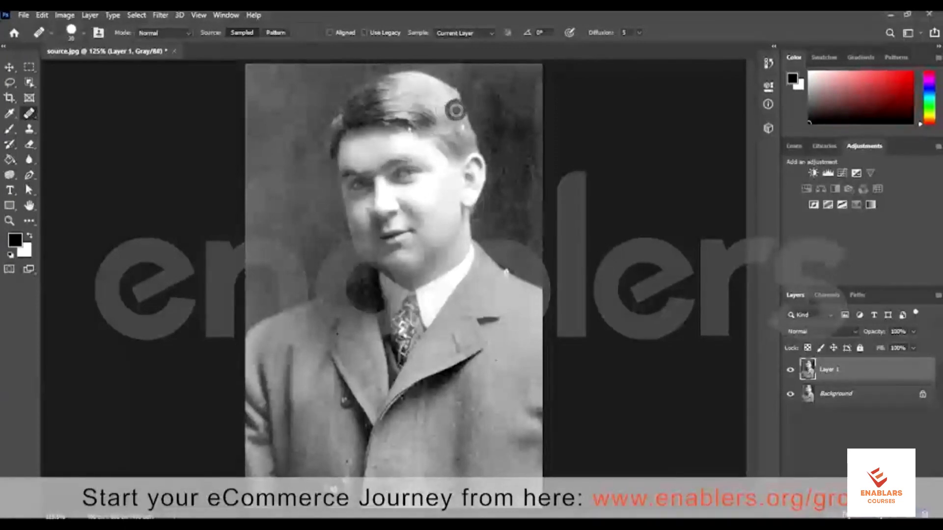
{"action": "key", "text": "bracketleft"}
{"action": "key", "text": "bracketleft"}
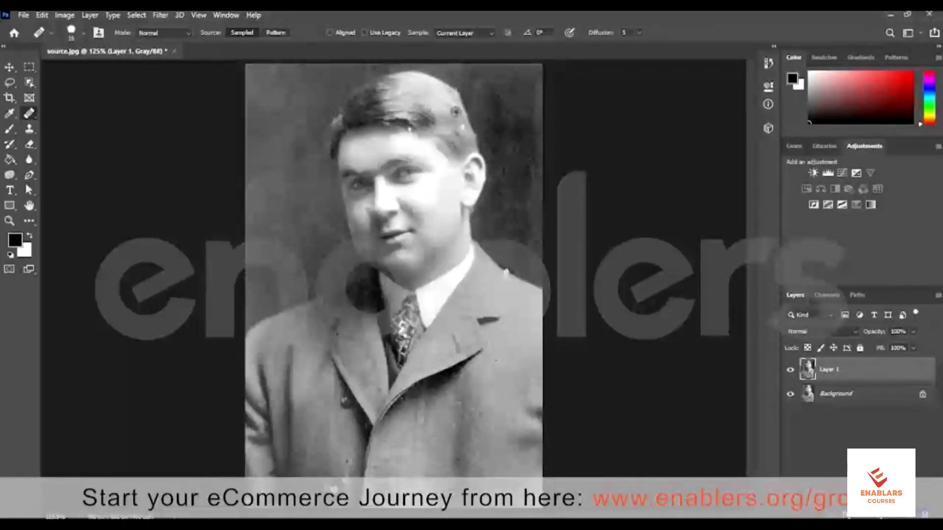
{"action": "key", "text": "bracketleft"}
{"action": "mouse_move", "coordinate": [462, 125]}
{"action": "left_mouse_down"}
{"action": "mouse_move", "coordinate": [442, 96]}
{"action": "mouse_move", "coordinate": [454, 96]}
{"action": "mouse_move", "coordinate": [434, 93]}
{"action": "mouse_move", "coordinate": [454, 91]}
{"action": "left_mouse_up"}
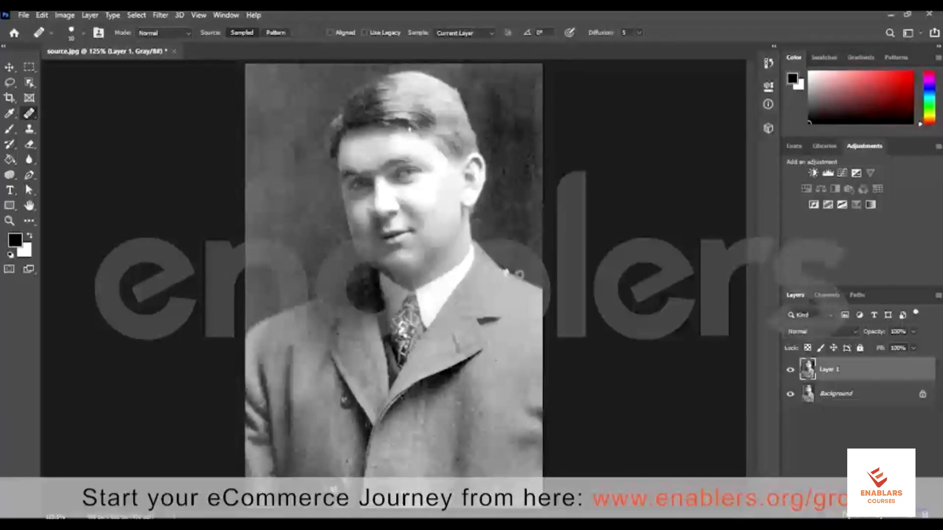
Remove the jagged white scratch on the coat sleeve at the portrait's left edge with the Spot Healing Brush
{"action": "key", "text": "z"}
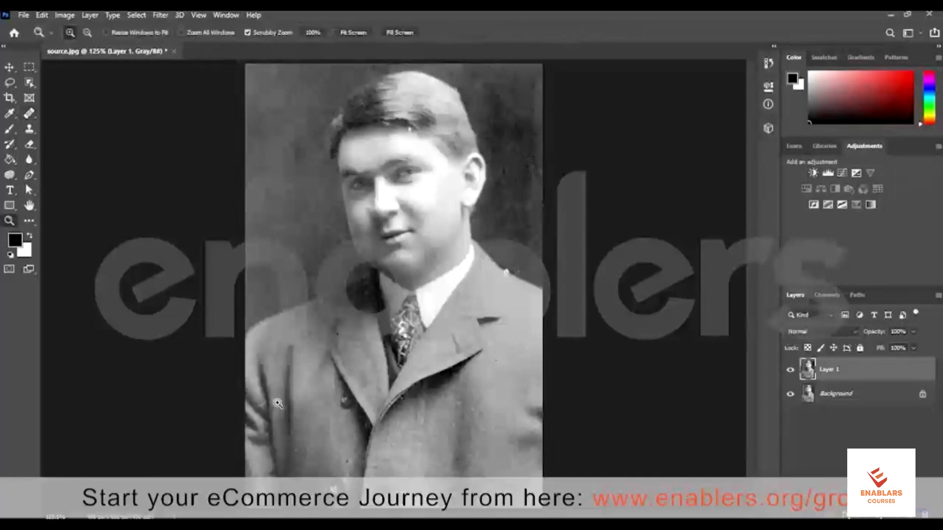
{"action": "left_click", "coordinate": [269, 405]}
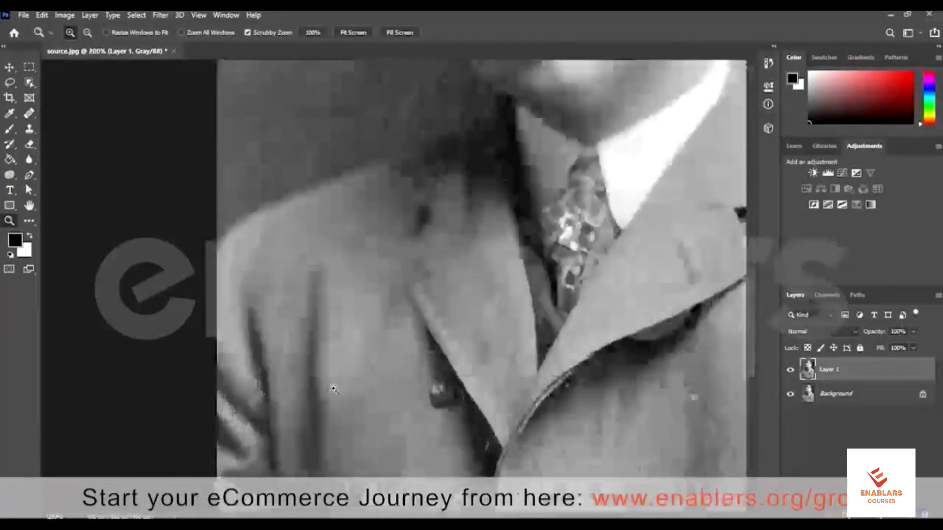
{"action": "left_click", "coordinate": [58, 145]}
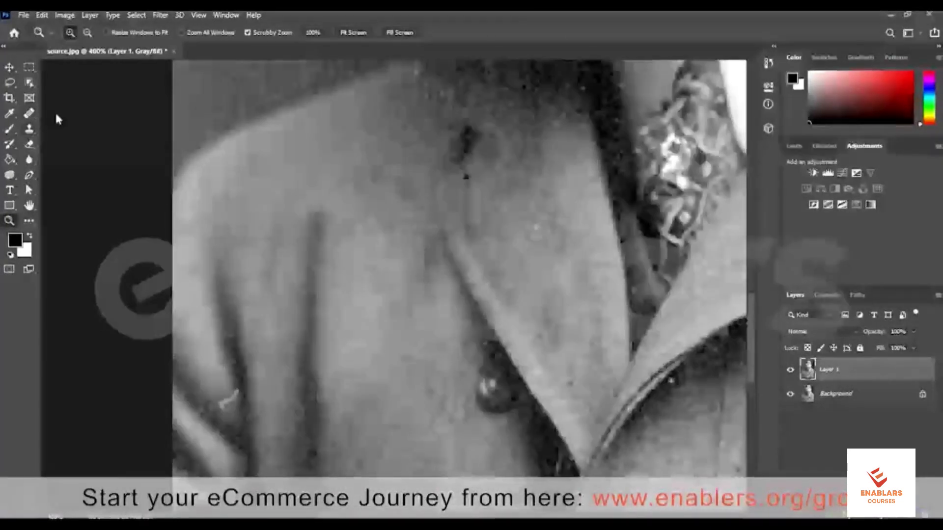
{"action": "left_click_drag", "start_coordinate": [29, 113], "coordinate": [93, 112]}
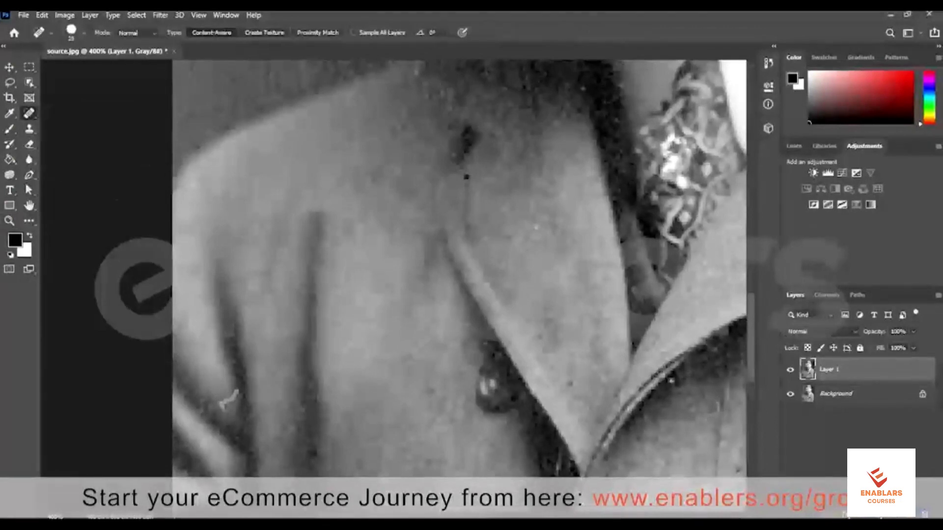
{"action": "left_click_drag", "start_coordinate": [268, 430], "coordinate": [230, 400]}
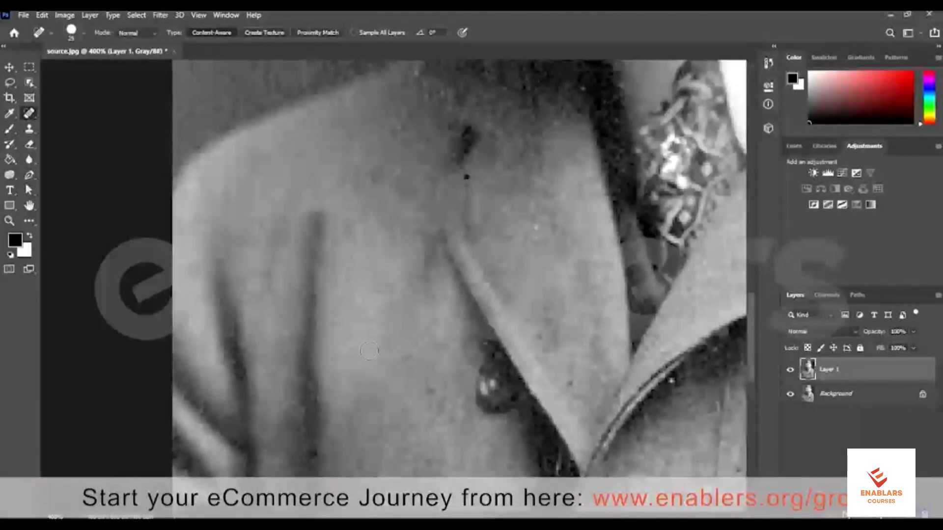
{"action": "key", "text": "ctrl+0"}
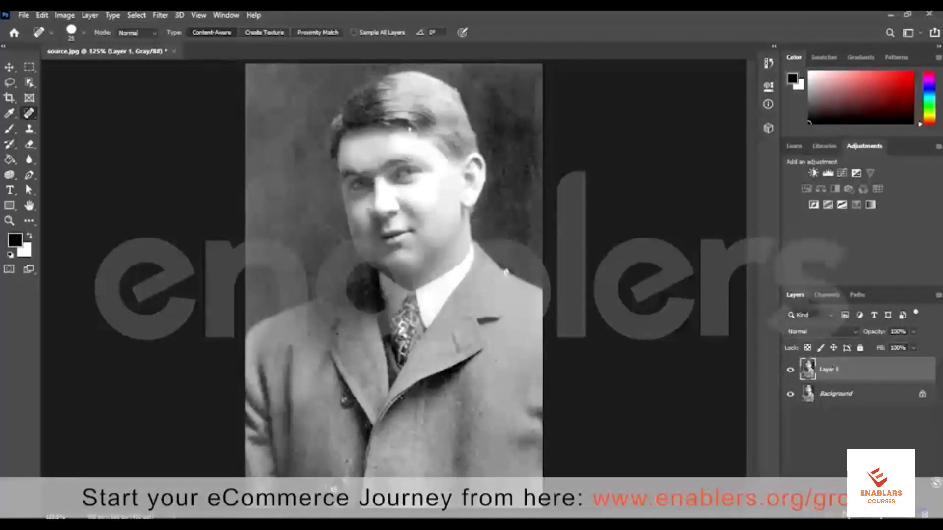
Delete the retouched Layer 1 and duplicate the Background layer for a fresh start
{"action": "key", "text": "Delete"}
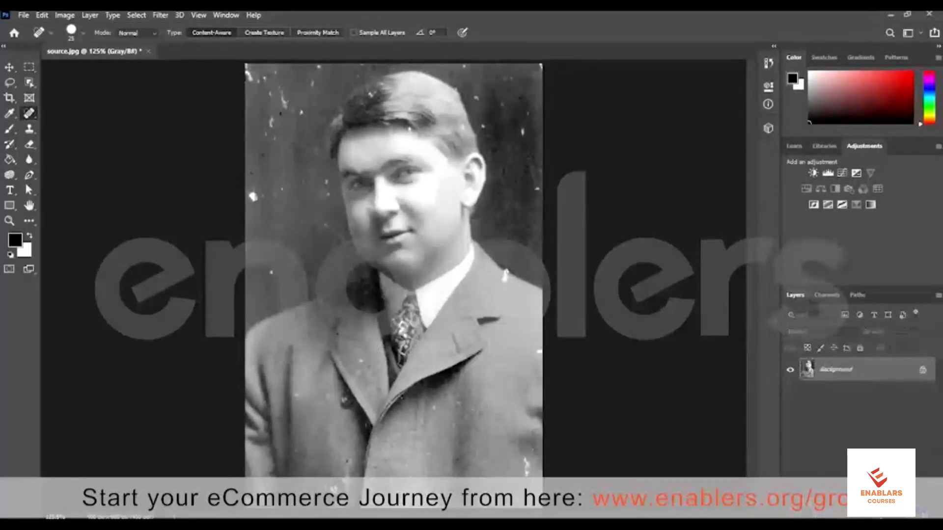
{"action": "key", "text": "ctrl+j"}
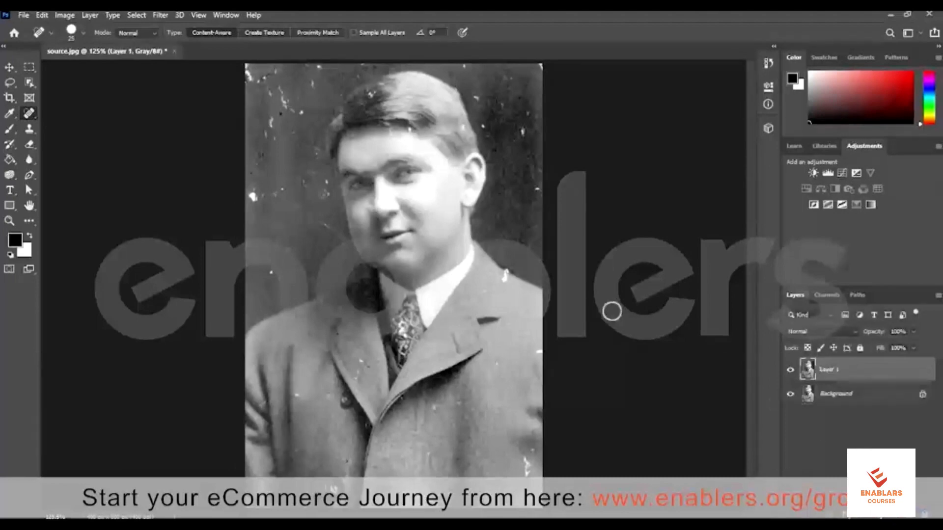
Use the Patch tool to replace the specked upper-left corner of the backdrop with clean backdrop texture, and deselect
{"action": "right_click", "coordinate": [28, 113]}
{"action": "left_click", "coordinate": [73, 134]}
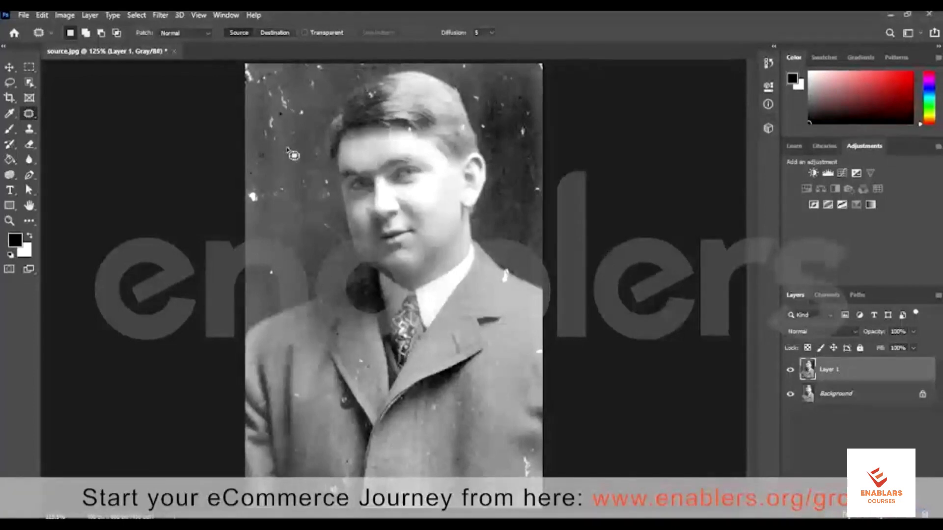
{"action": "mouse_move", "coordinate": [256, 144]}
{"action": "left_mouse_down"}
{"action": "mouse_move", "coordinate": [239, 67]}
{"action": "mouse_move", "coordinate": [287, 54]}
{"action": "mouse_move", "coordinate": [324, 68]}
{"action": "mouse_move", "coordinate": [323, 112]}
{"action": "mouse_move", "coordinate": [297, 146]}
{"action": "mouse_move", "coordinate": [292, 233]}
{"action": "left_mouse_up"}
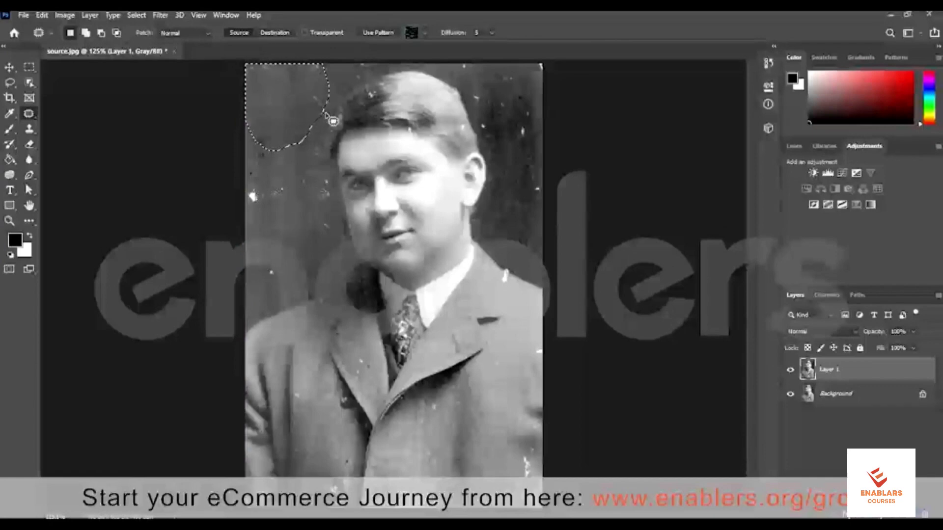
{"action": "key", "text": "ctrl+d"}
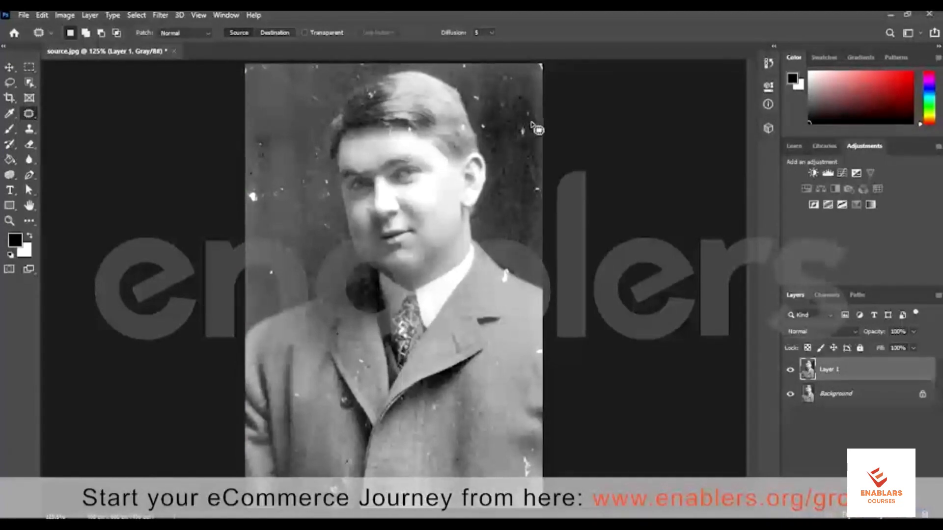
Patch the specked backdrop areas to the right and left of the man's head with nearby clean backdrop, clearing each selection
{"action": "mouse_move", "coordinate": [524, 91]}
{"action": "left_mouse_down"}
{"action": "mouse_move", "coordinate": [496, 108]}
{"action": "mouse_move", "coordinate": [500, 129]}
{"action": "mouse_move", "coordinate": [529, 145]}
{"action": "mouse_move", "coordinate": [539, 123]}
{"action": "mouse_move", "coordinate": [530, 91]}
{"action": "left_mouse_up"}
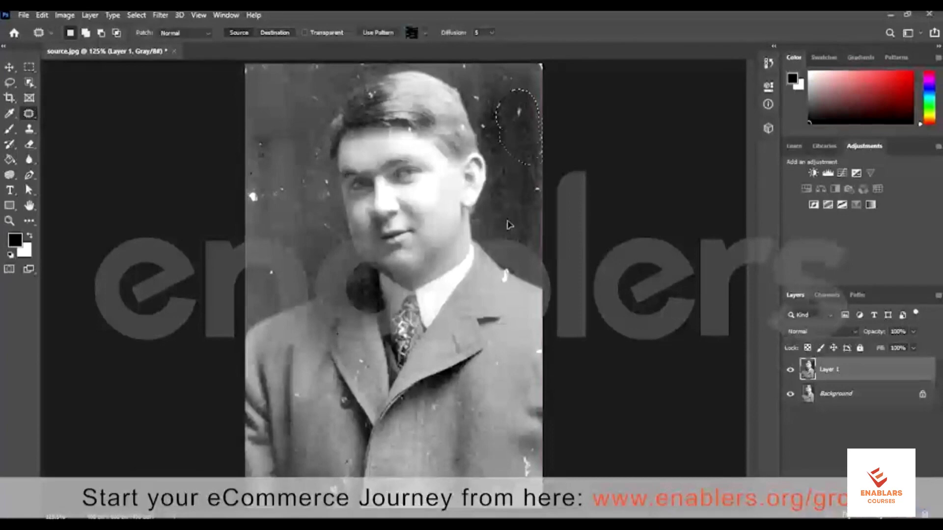
{"action": "left_click_drag", "start_coordinate": [523, 130], "coordinate": [510, 228]}
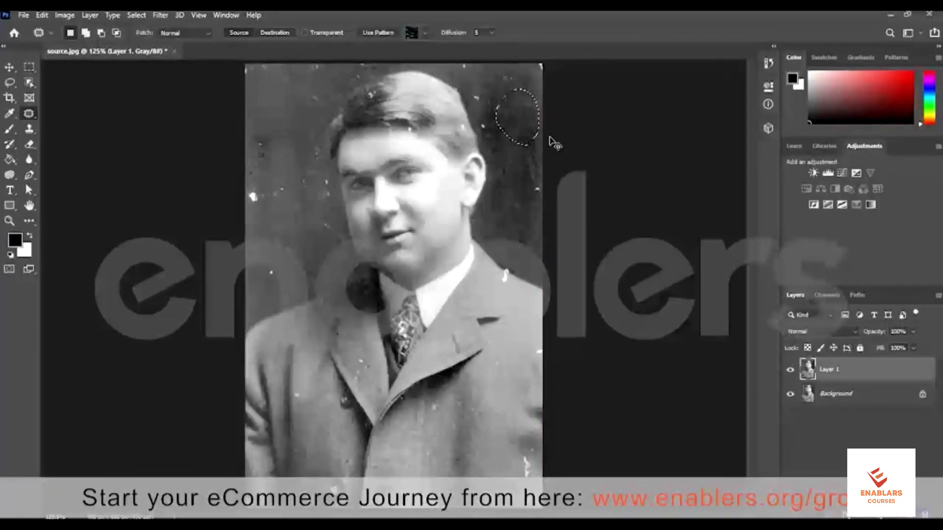
{"action": "key", "text": "ctrl+d"}
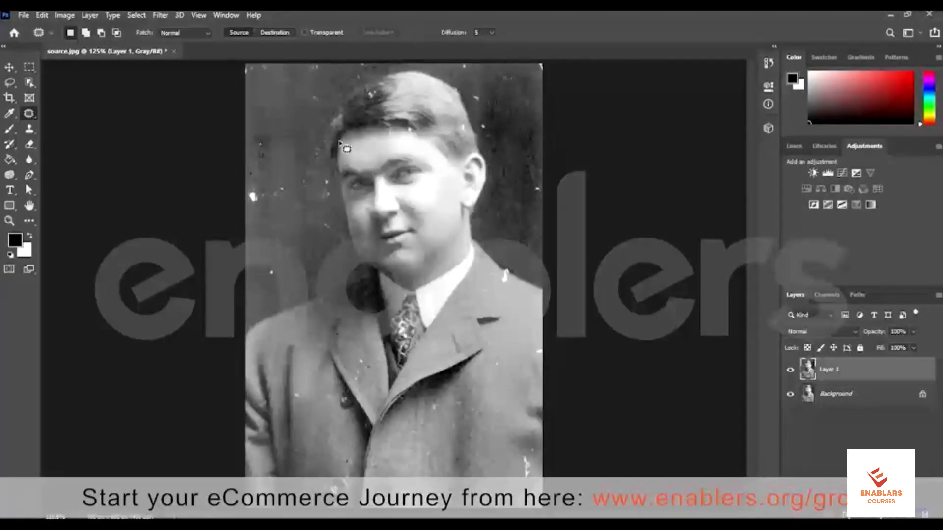
{"action": "mouse_move", "coordinate": [248, 133]}
{"action": "left_mouse_down"}
{"action": "mouse_move", "coordinate": [267, 128]}
{"action": "mouse_move", "coordinate": [296, 206]}
{"action": "mouse_move", "coordinate": [253, 213]}
{"action": "mouse_move", "coordinate": [246, 145]}
{"action": "mouse_move", "coordinate": [278, 138]}
{"action": "mouse_move", "coordinate": [284, 110]}
{"action": "left_mouse_up"}
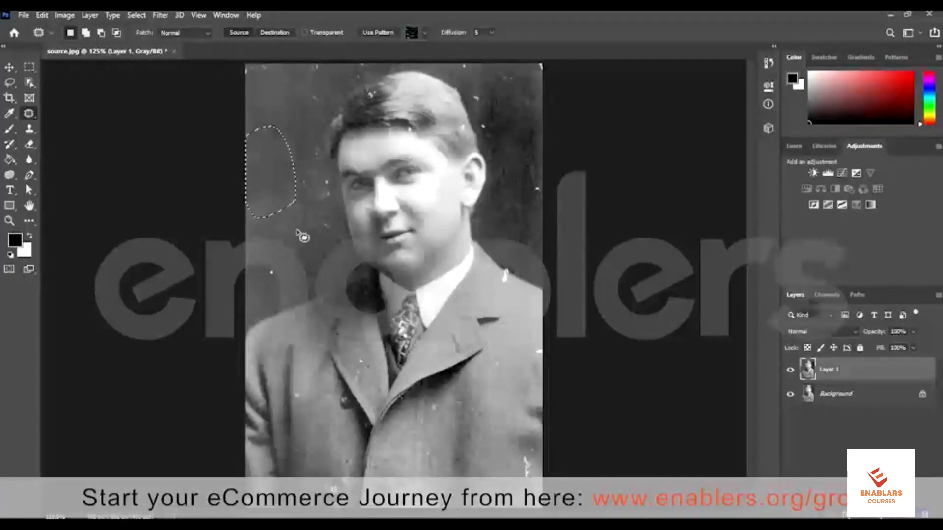
{"action": "key", "text": "ctrl+d"}
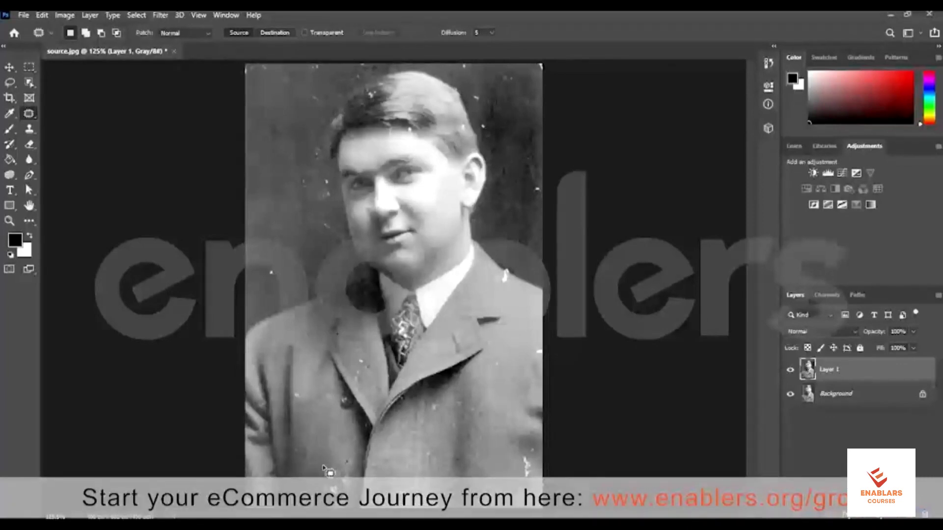
Try patching the white specks on the coat's lower front, undo the patch and clear the selection
{"action": "mouse_move", "coordinate": [362, 468]}
{"action": "left_mouse_down"}
{"action": "mouse_move", "coordinate": [324, 470]}
{"action": "mouse_move", "coordinate": [319, 505]}
{"action": "mouse_move", "coordinate": [370, 489]}
{"action": "left_mouse_up"}
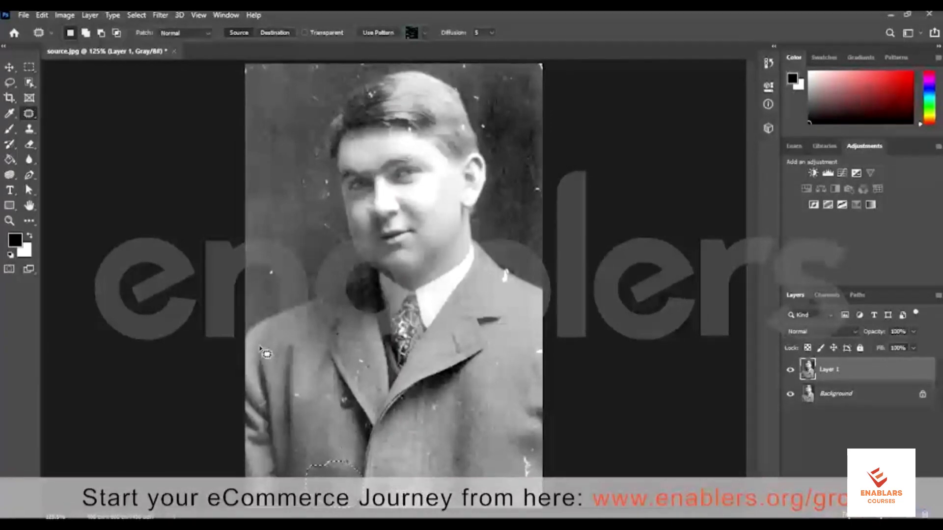
{"action": "key", "text": "ctrl+d"}
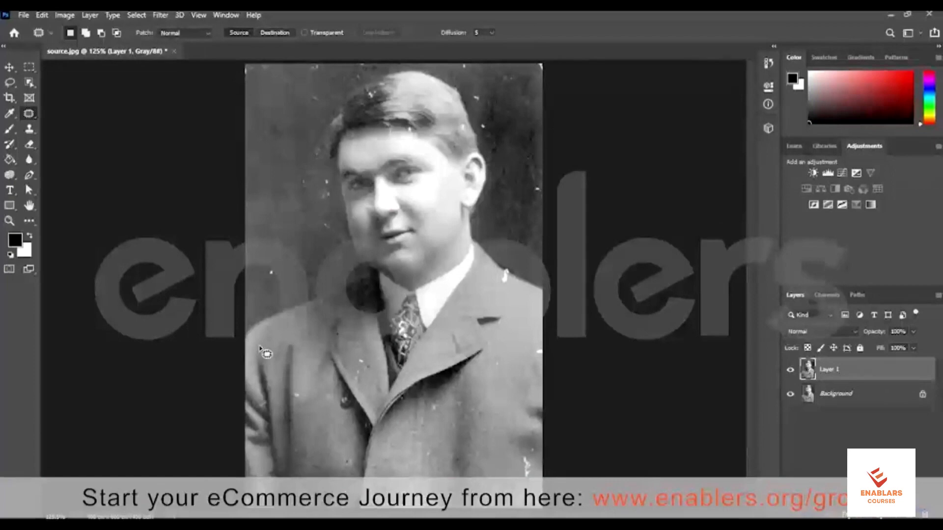
{"action": "key", "text": "ctrl+z"}
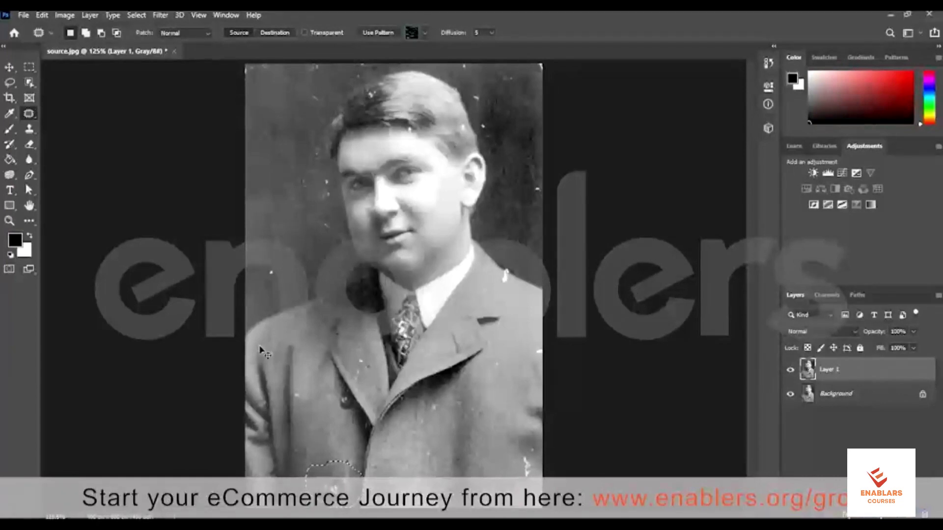
{"action": "left_click", "coordinate": [395, 469]}
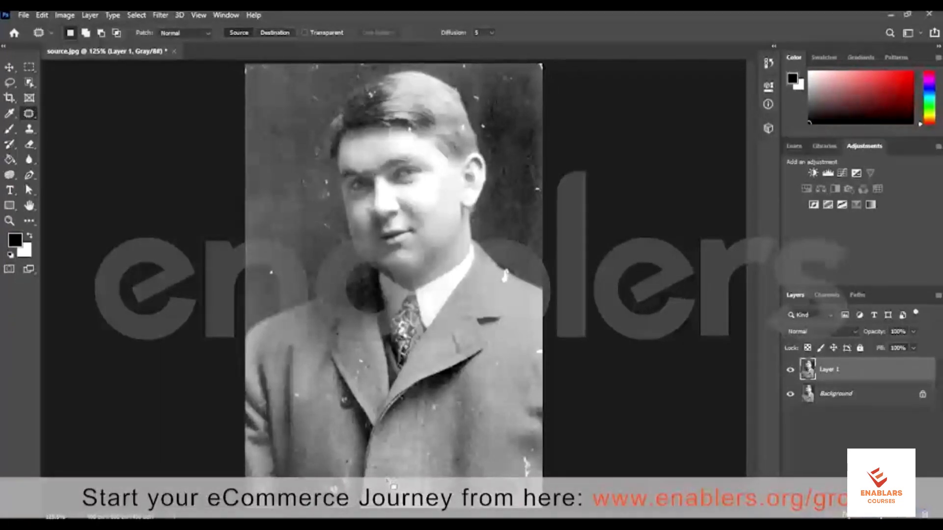